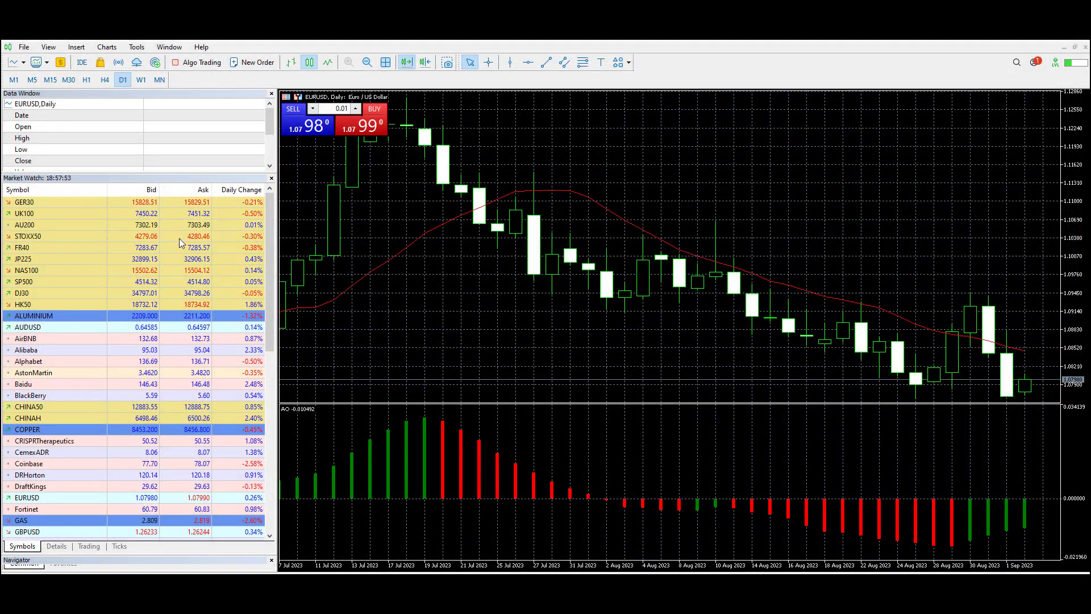
Step: Look through the symbols and their bid, ask and daily change values in the Market Watch list
{"action": "mouse_move", "coordinate": [179, 238]}
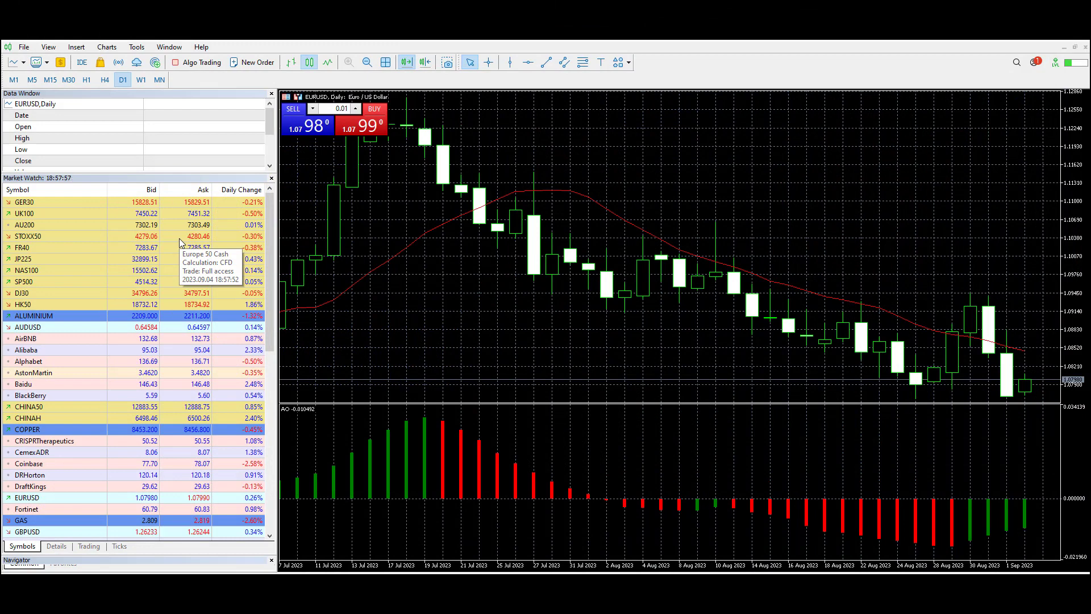
{"action": "mouse_move", "coordinate": [132, 218]}
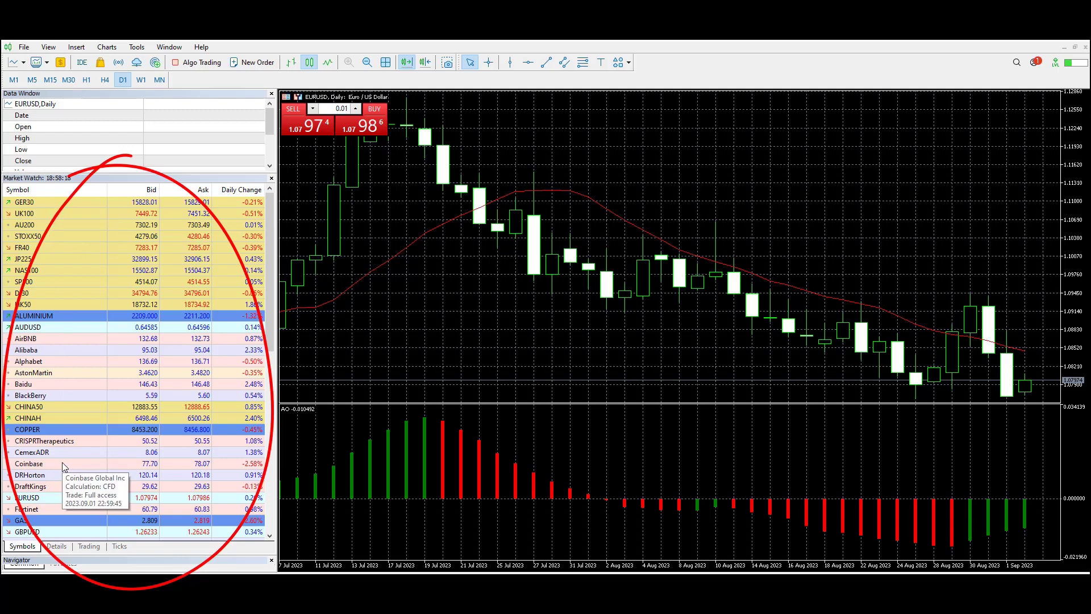
{"action": "scroll", "coordinate": [97, 378], "scroll_direction": "down", "scroll_amount": 2}
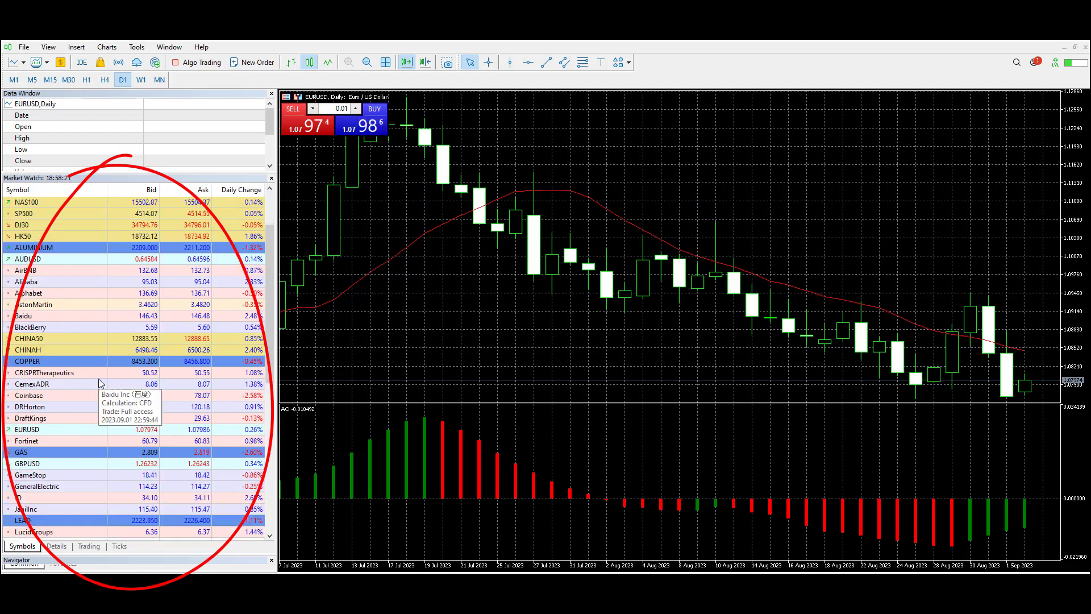
{"action": "scroll", "coordinate": [98, 379], "scroll_direction": "down", "scroll_amount": 9}
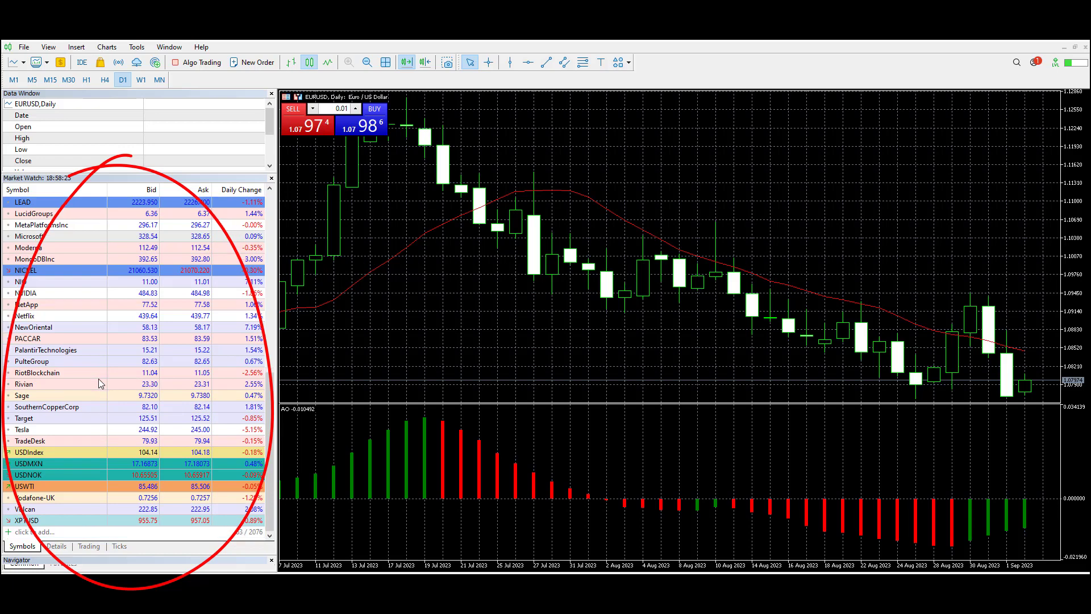
{"action": "scroll", "coordinate": [98, 379], "scroll_direction": "up", "scroll_amount": 9}
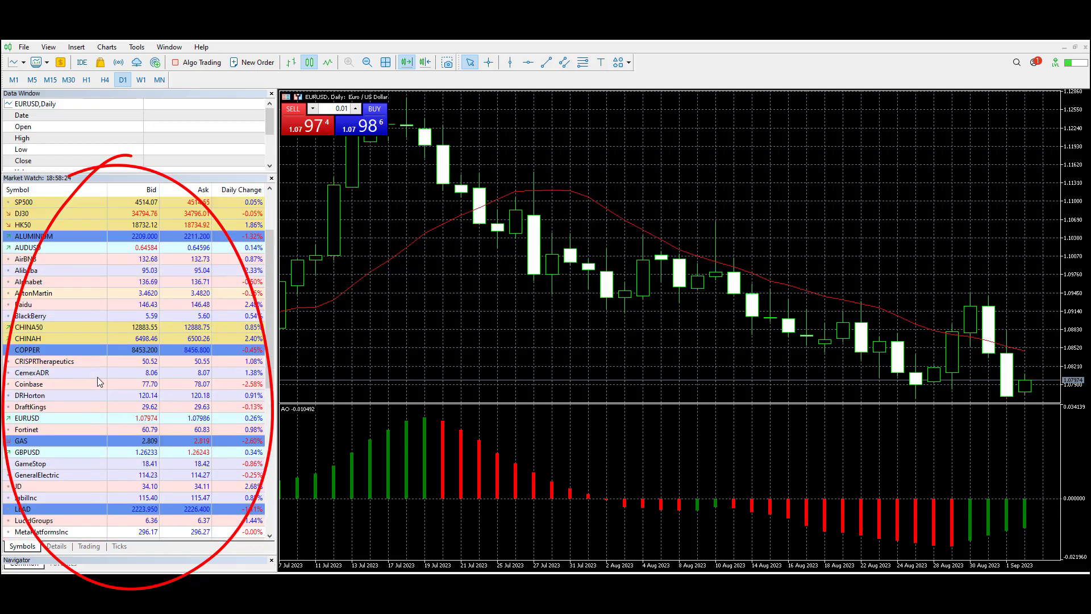
{"action": "scroll", "coordinate": [94, 373], "scroll_direction": "up", "scroll_amount": 2}
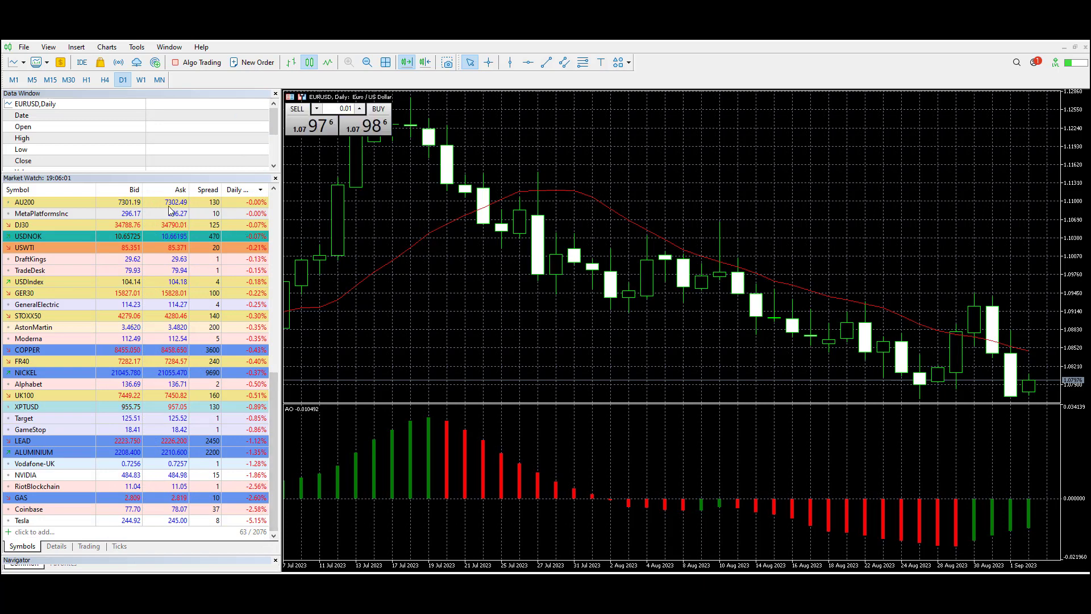
Step: Hide the Market Watch window and show it again
{"action": "left_click", "coordinate": [49, 46]}
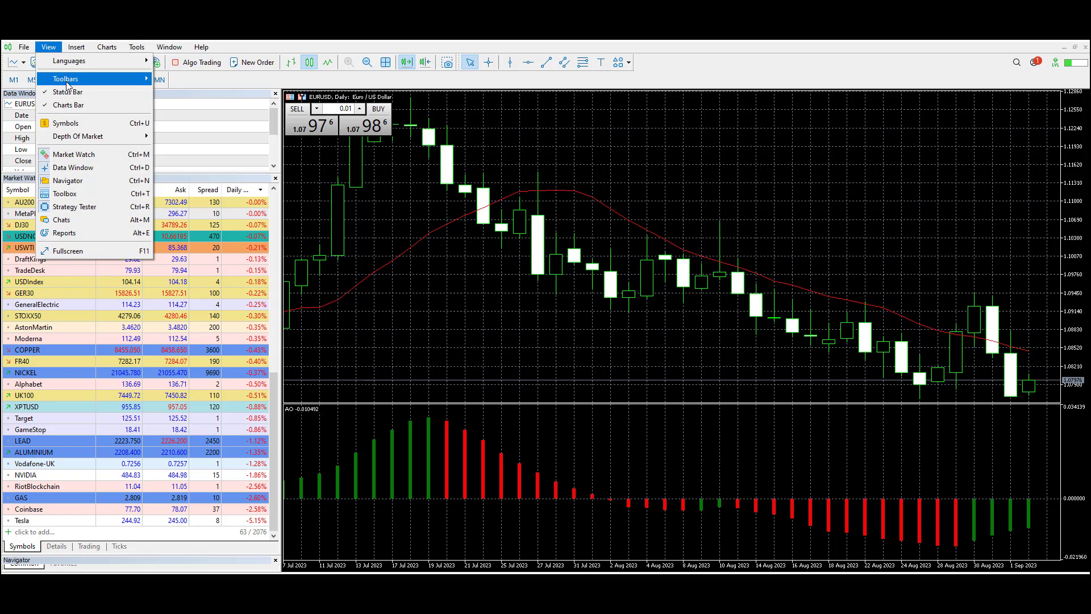
{"action": "left_click", "coordinate": [74, 158]}
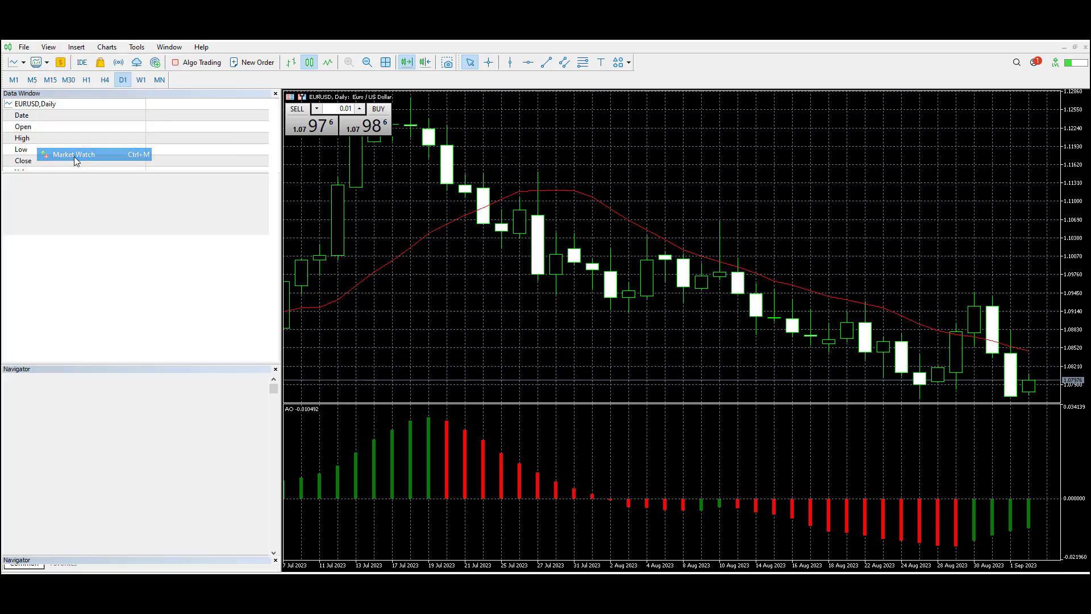
{"action": "left_click", "coordinate": [54, 50]}
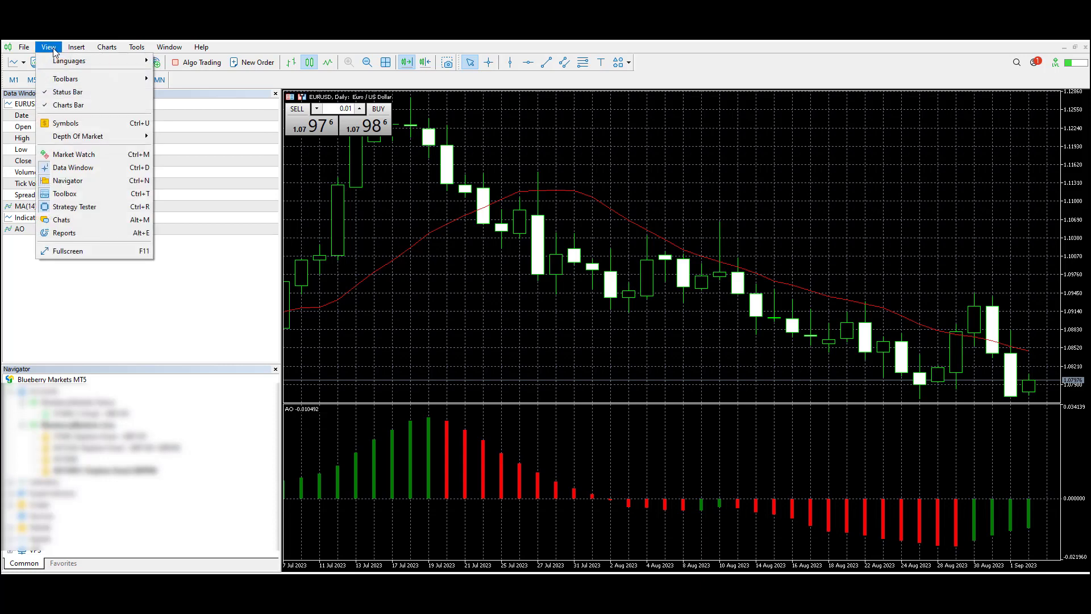
{"action": "left_click", "coordinate": [75, 157]}
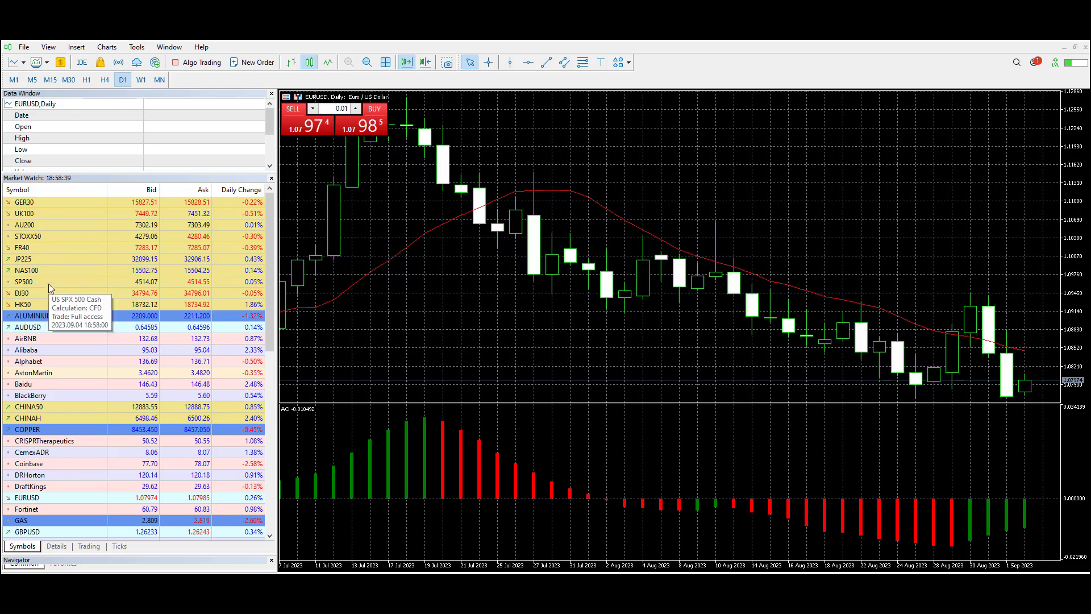
Step: Hide the AirBNB symbol from the Market Watch list
{"action": "left_click", "coordinate": [46, 339]}
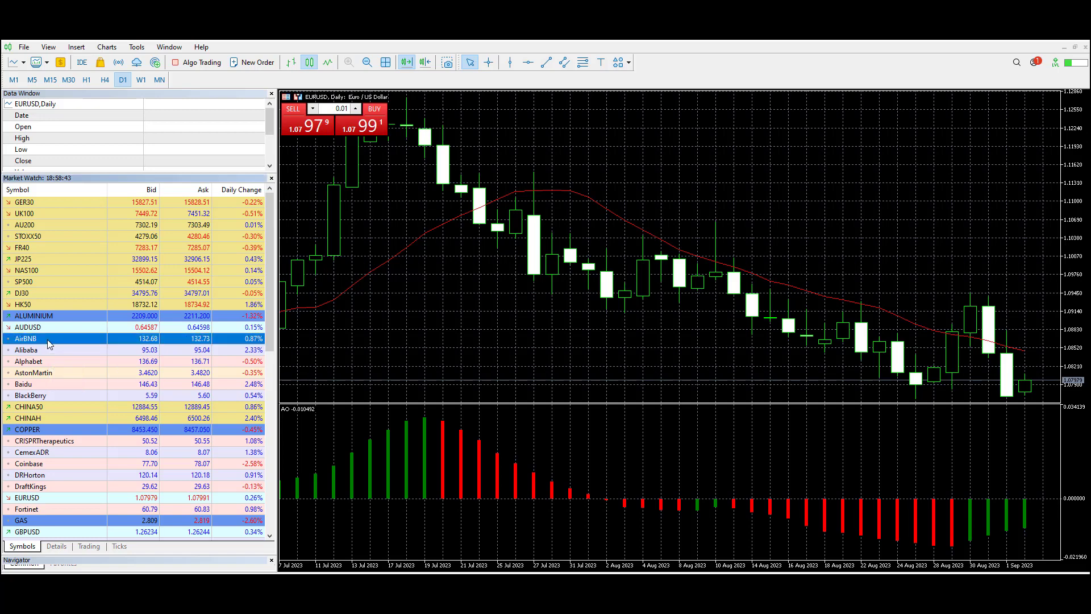
{"action": "right_click", "coordinate": [50, 343]}
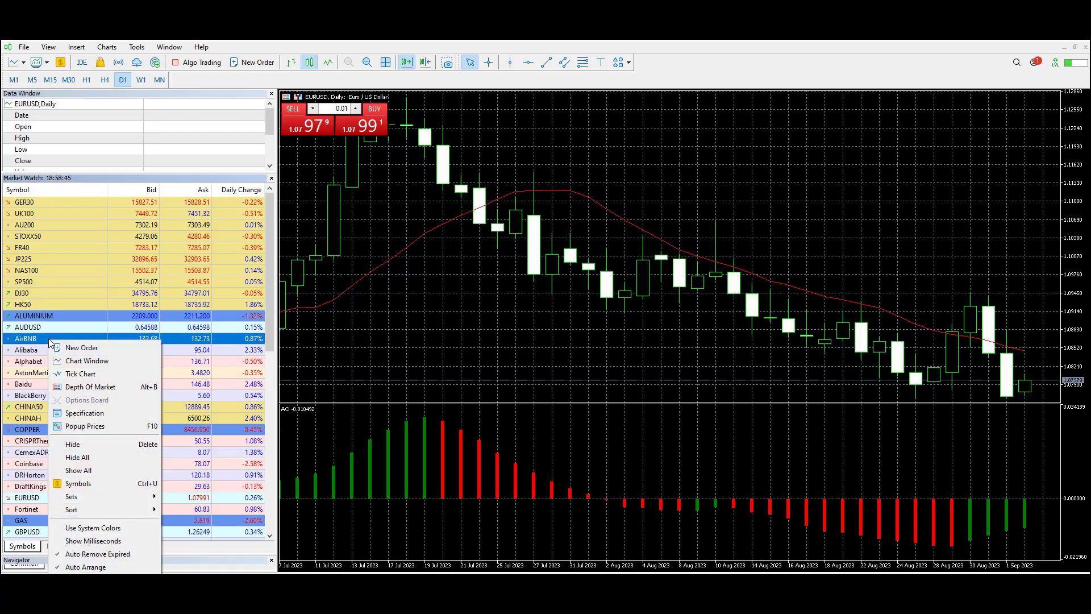
{"action": "left_click", "coordinate": [88, 444]}
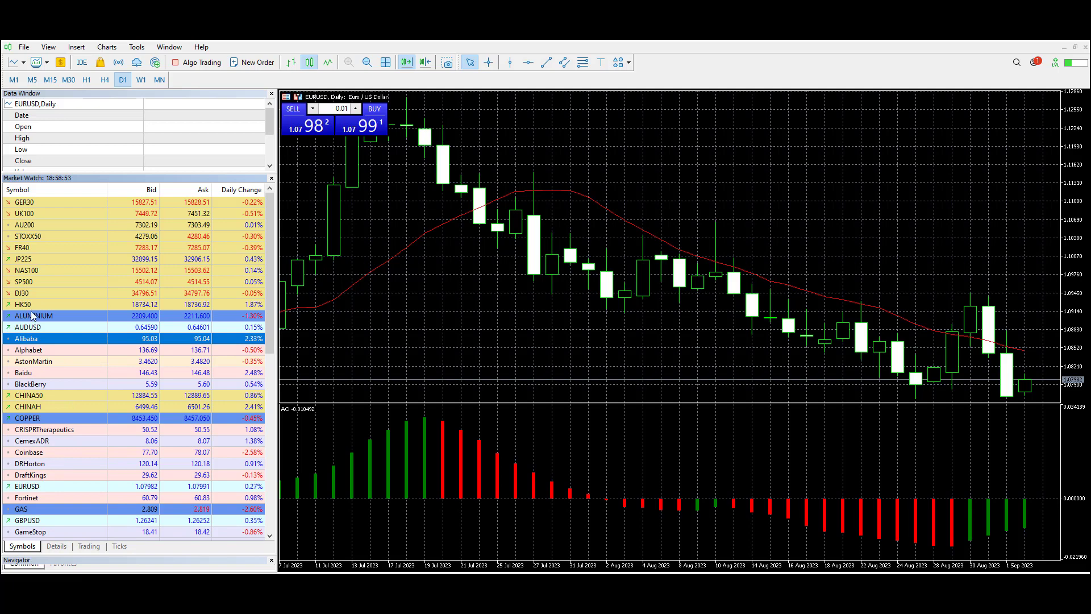
Step: Open the Symbols dialog from Market Watch and list the Minors group under Forex
{"action": "right_click", "coordinate": [50, 339]}
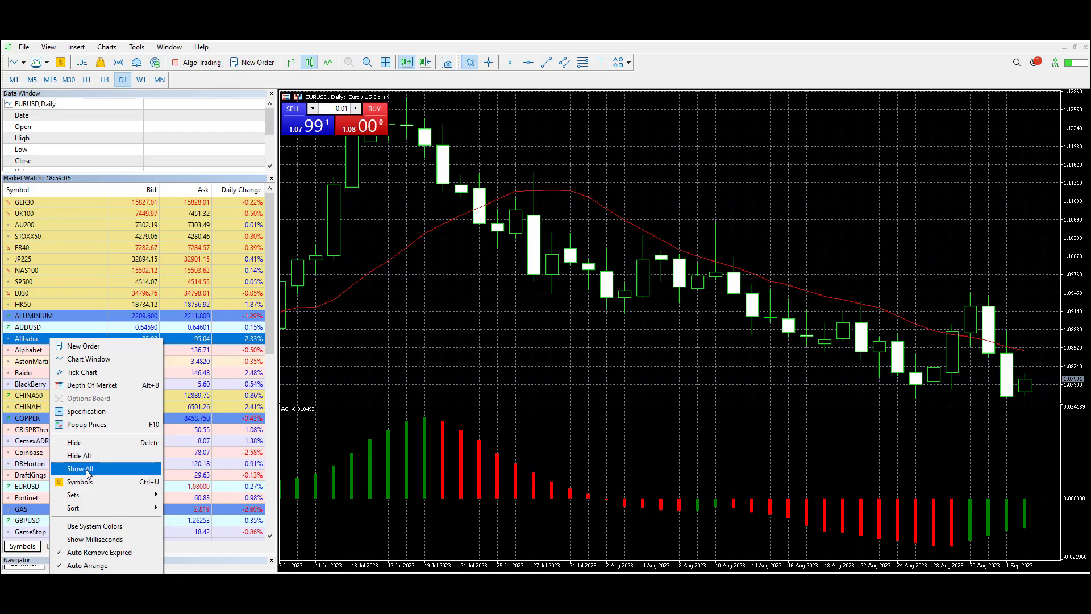
{"action": "left_click", "coordinate": [84, 484]}
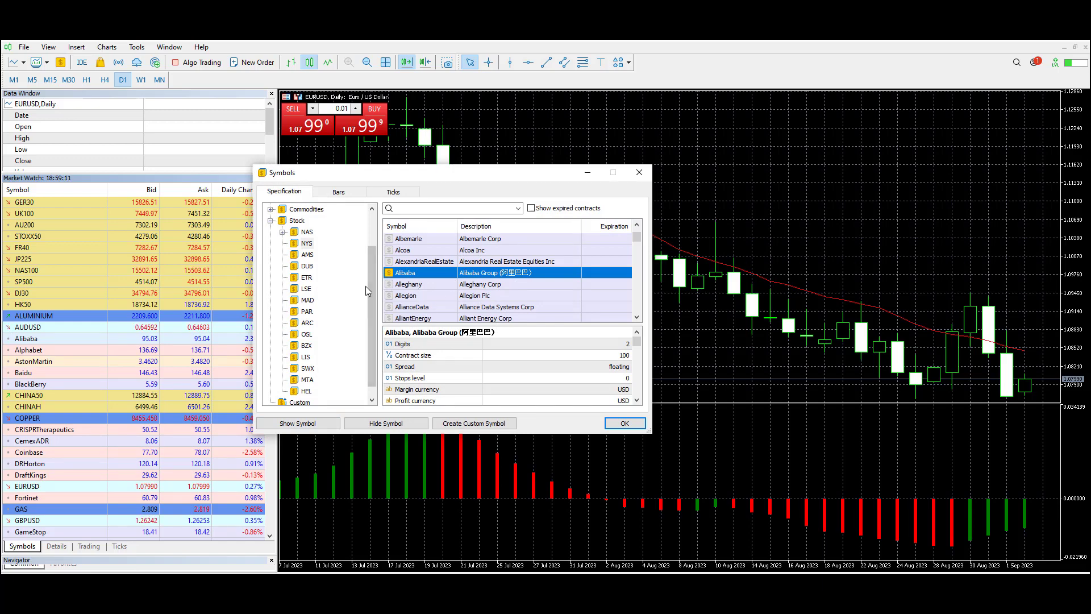
{"action": "left_click", "coordinate": [307, 243]}
{"action": "left_click_drag", "start_coordinate": [373, 258], "coordinate": [372, 218]}
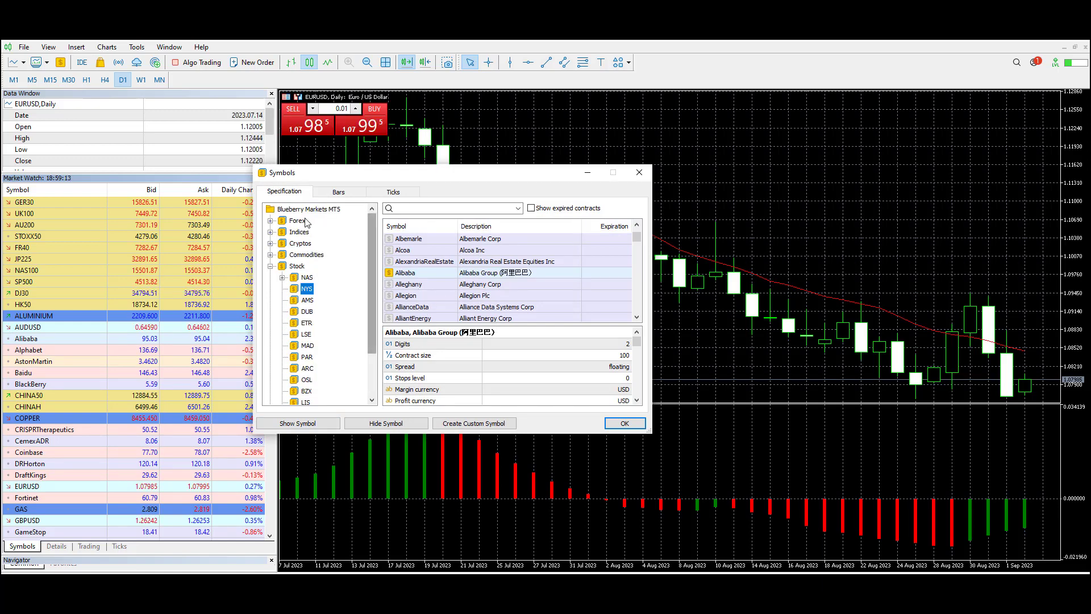
{"action": "left_click", "coordinate": [270, 221]}
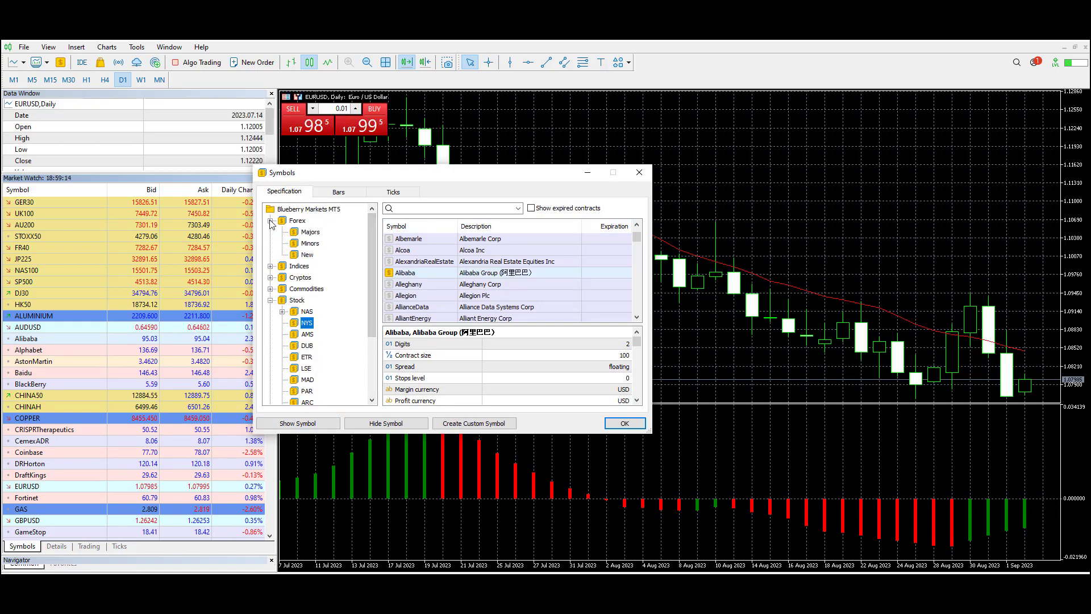
{"action": "left_click", "coordinate": [311, 244]}
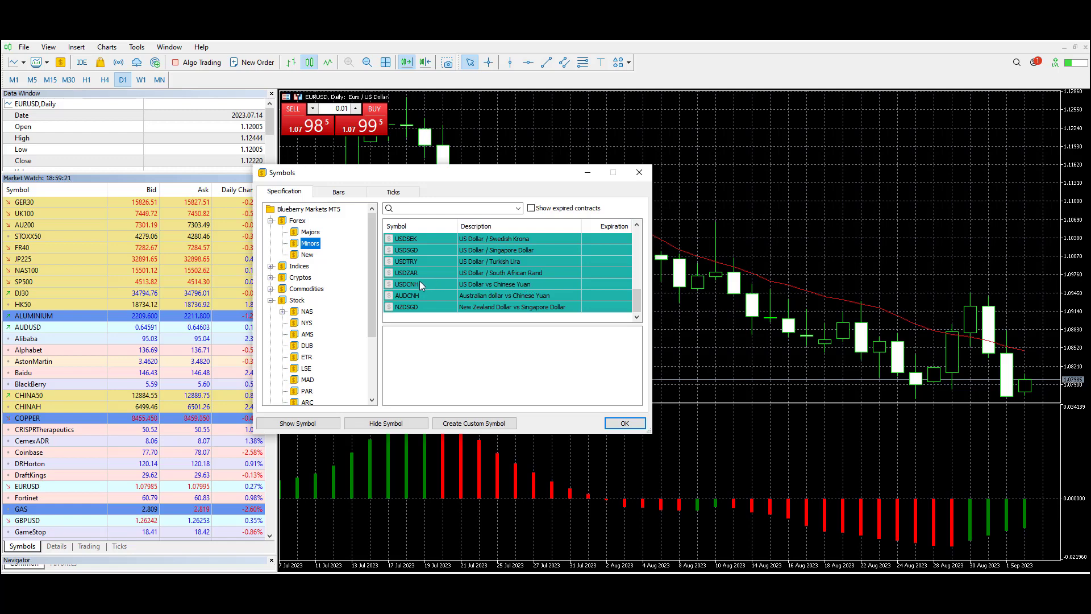
Step: Show the USDCNH symbol in Market Watch and close the Symbols dialog
{"action": "left_click", "coordinate": [391, 283]}
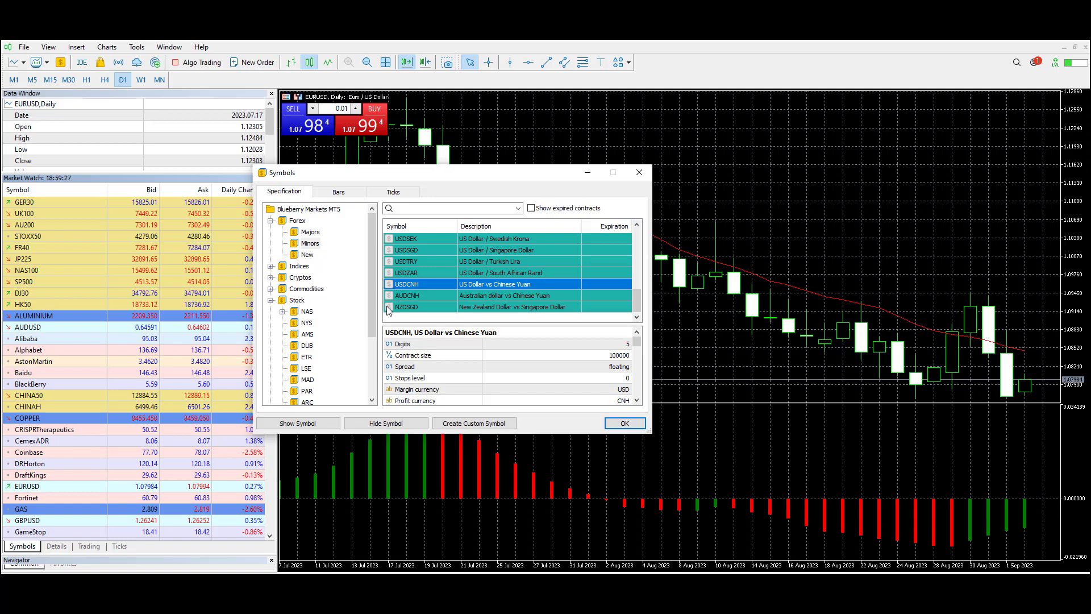
{"action": "left_click", "coordinate": [301, 423]}
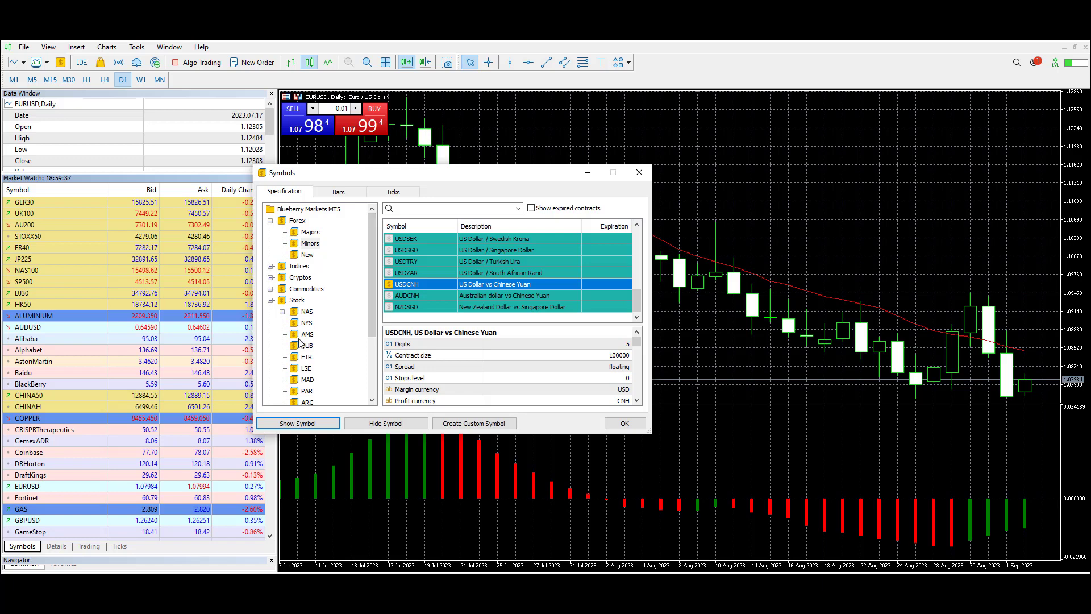
{"action": "left_click", "coordinate": [621, 423]}
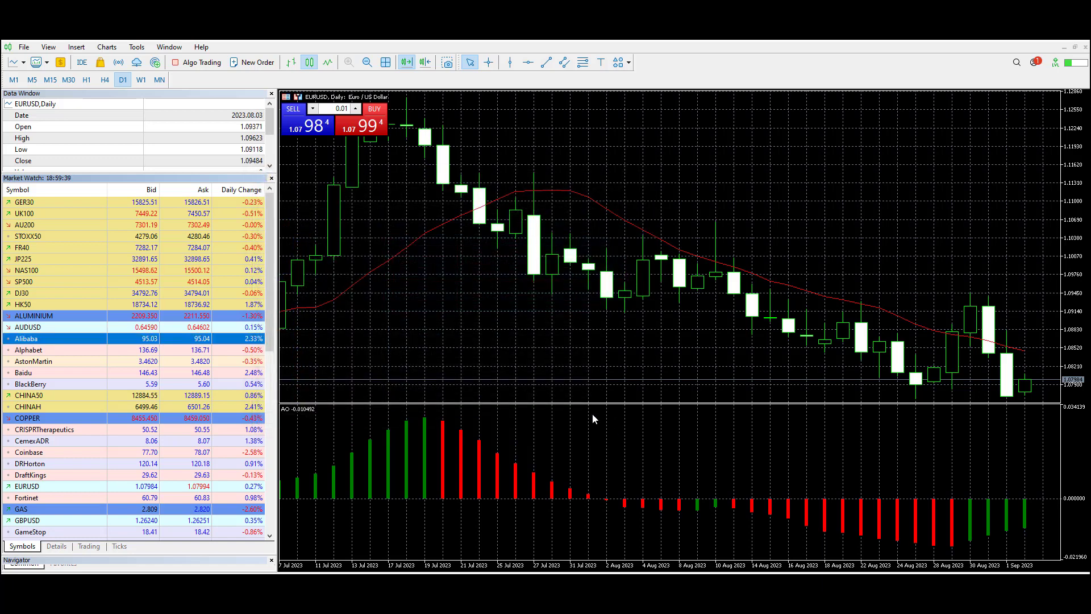
Step: Move the USDCNH row from the end of the Market Watch list to a higher position
{"action": "left_click_drag", "start_coordinate": [271, 264], "coordinate": [170, 483]}
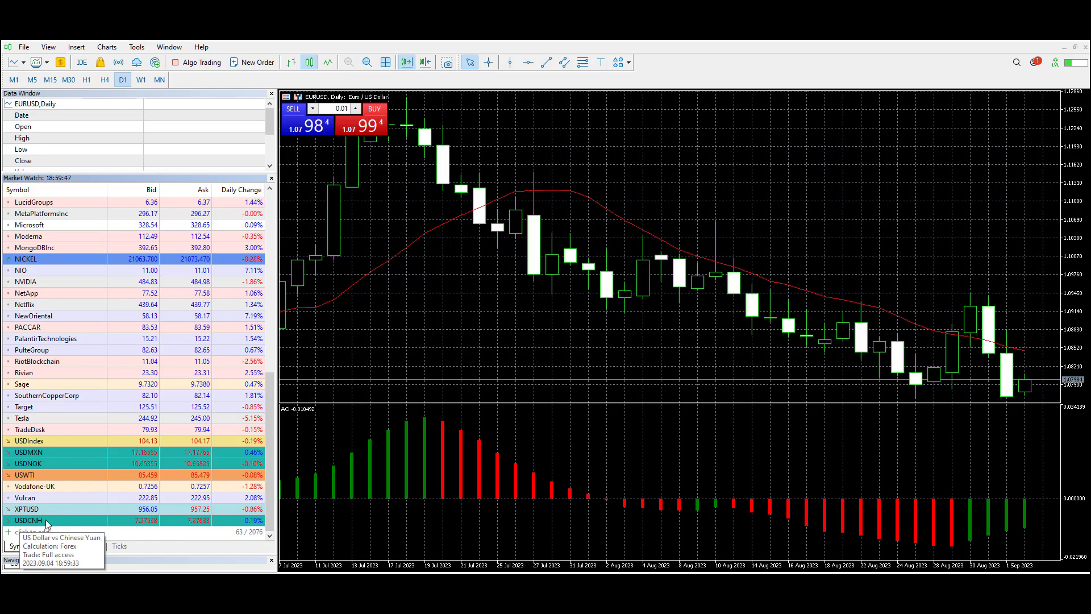
{"action": "left_click", "coordinate": [76, 520]}
{"action": "left_click_drag", "start_coordinate": [78, 523], "coordinate": [83, 500]}
{"action": "left_click_drag", "start_coordinate": [84, 442], "coordinate": [84, 462]}
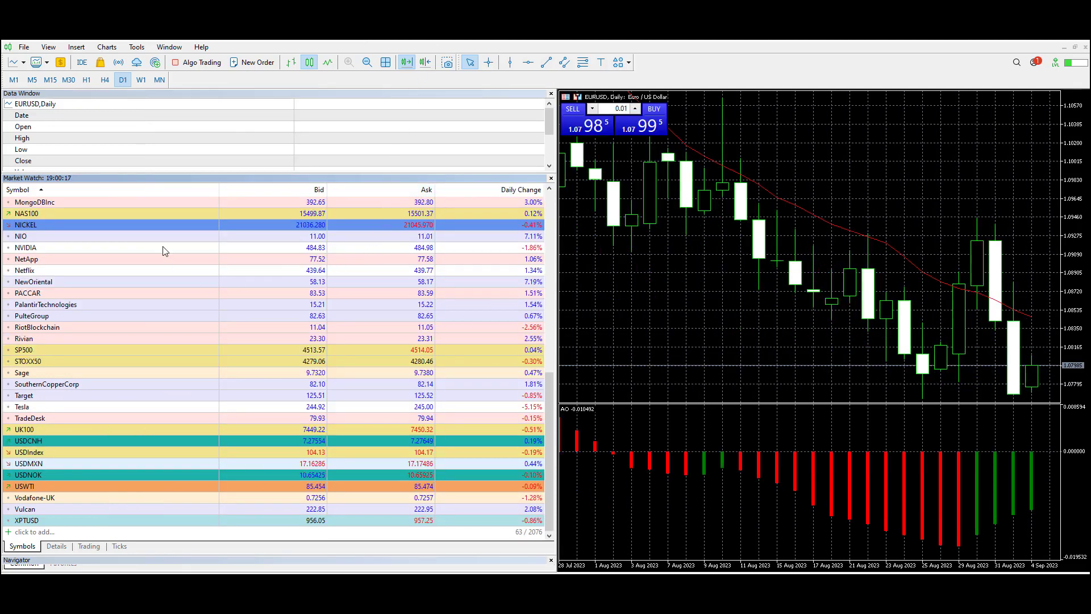
Step: Add the Spread column to the Market Watch list
{"action": "right_click", "coordinate": [262, 189]}
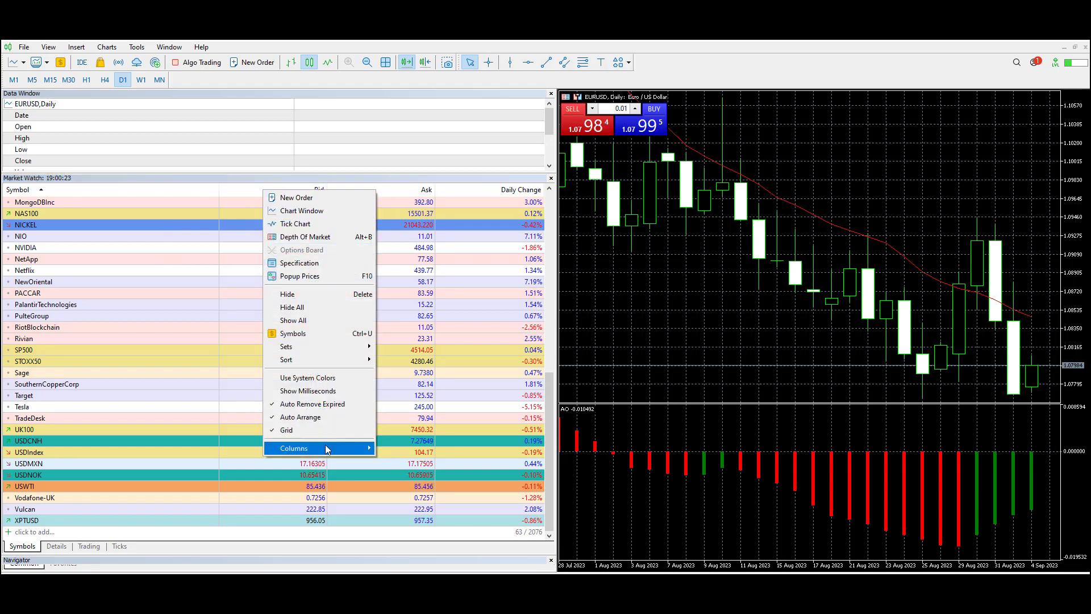
{"action": "mouse_move", "coordinate": [326, 448]}
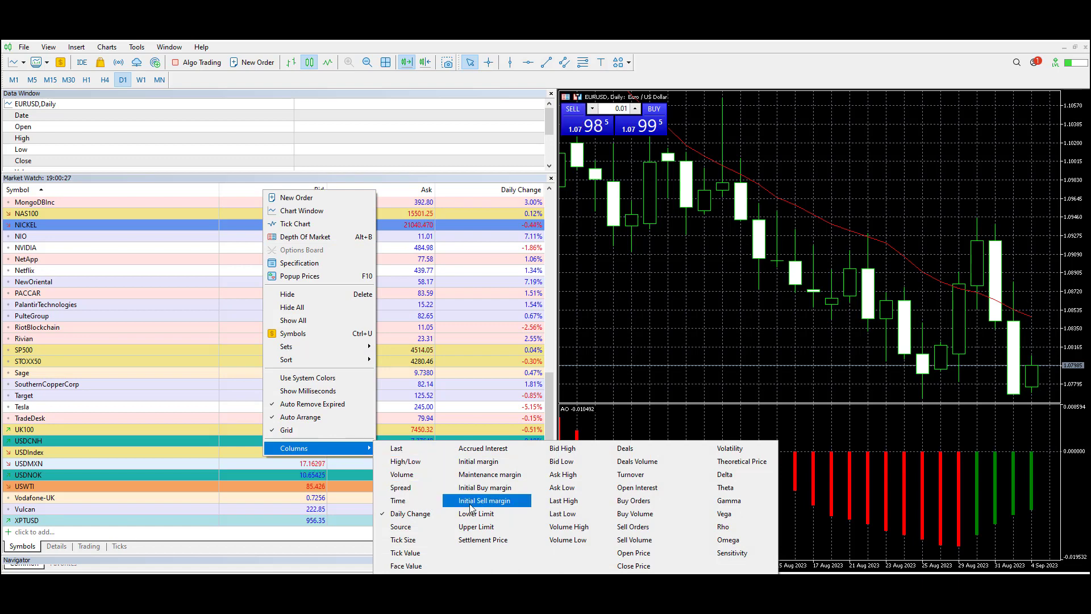
{"action": "left_click", "coordinate": [404, 487]}
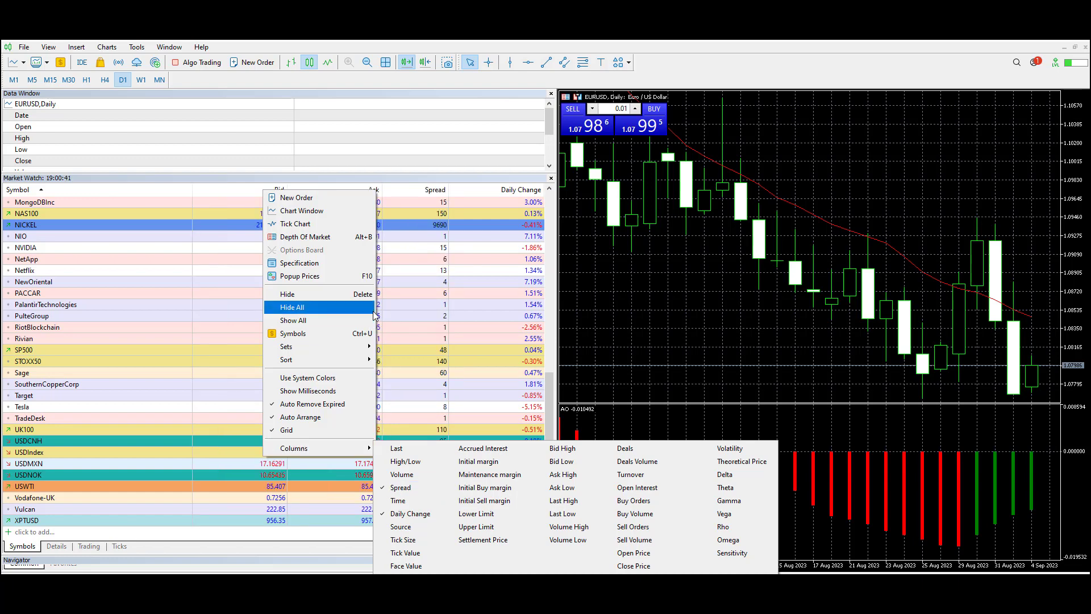
Step: Sort the Market Watch symbols by spread, trying both directions and ending with ascending order
{"action": "left_click", "coordinate": [414, 194]}
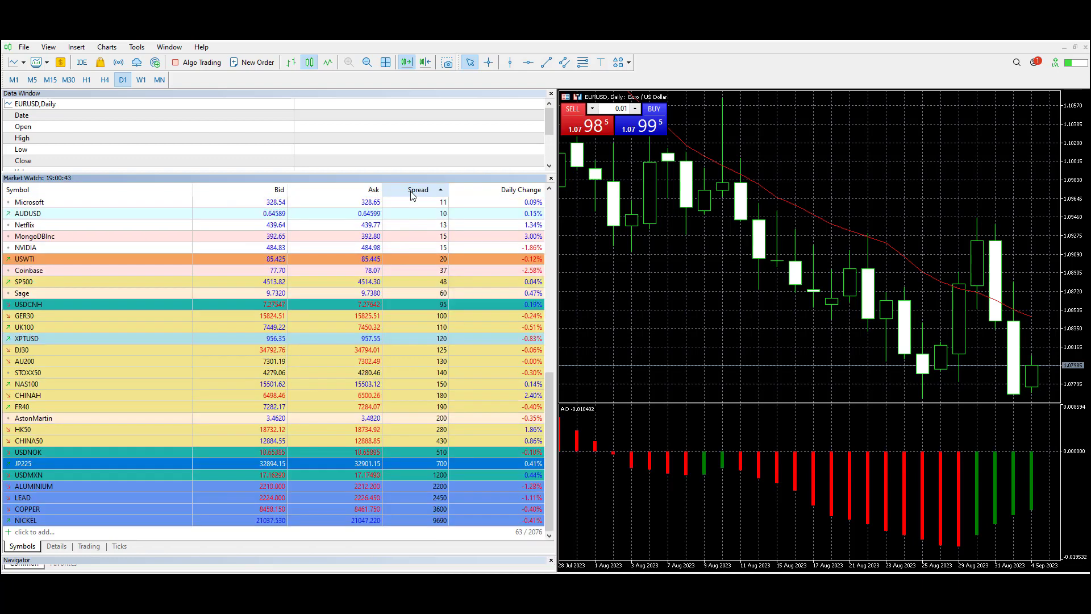
{"action": "left_click", "coordinate": [413, 192]}
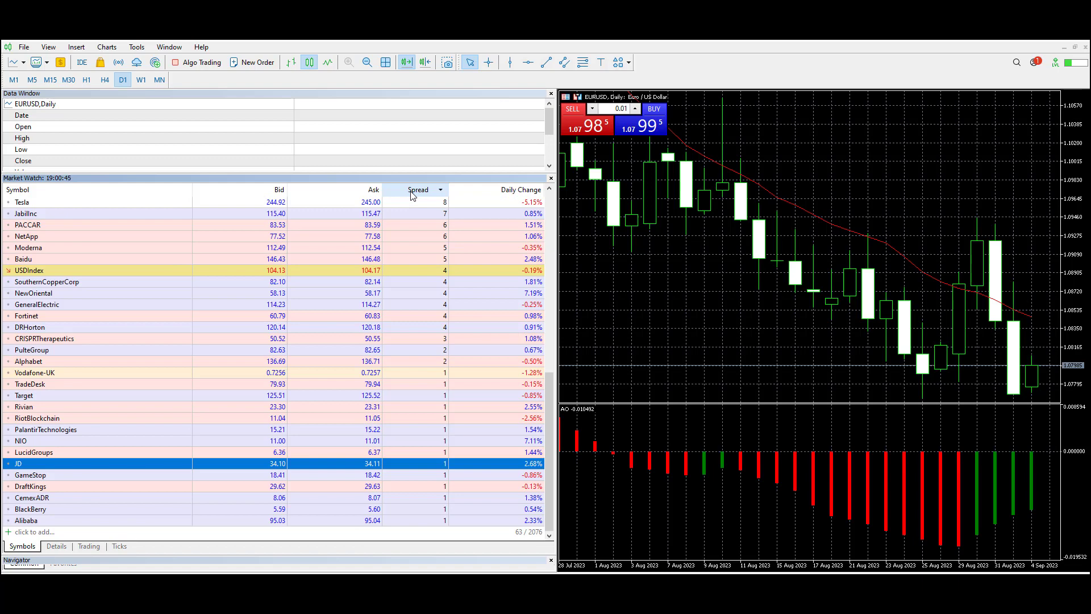
{"action": "left_click", "coordinate": [413, 192]}
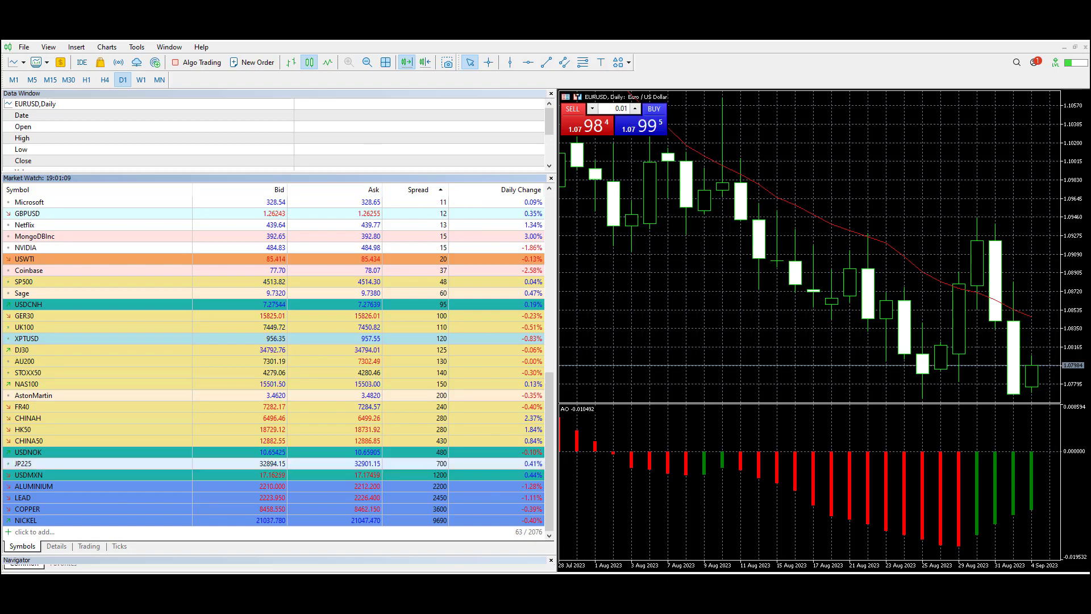
Step: Sort the Market Watch symbols by daily change in descending order and review both ends of the list
{"action": "right_click", "coordinate": [346, 192]}
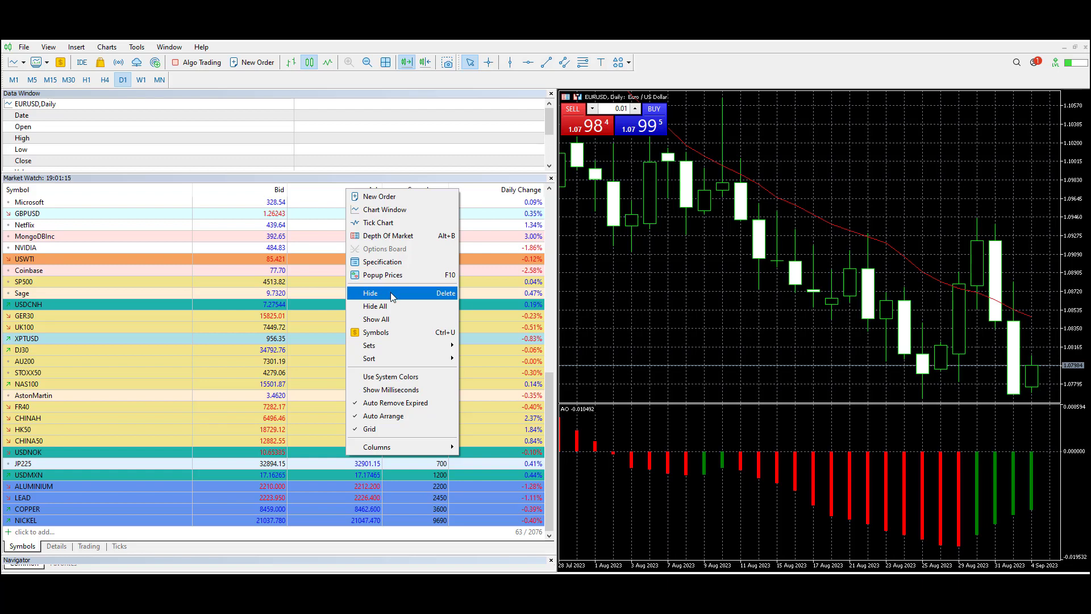
{"action": "mouse_move", "coordinate": [389, 359]}
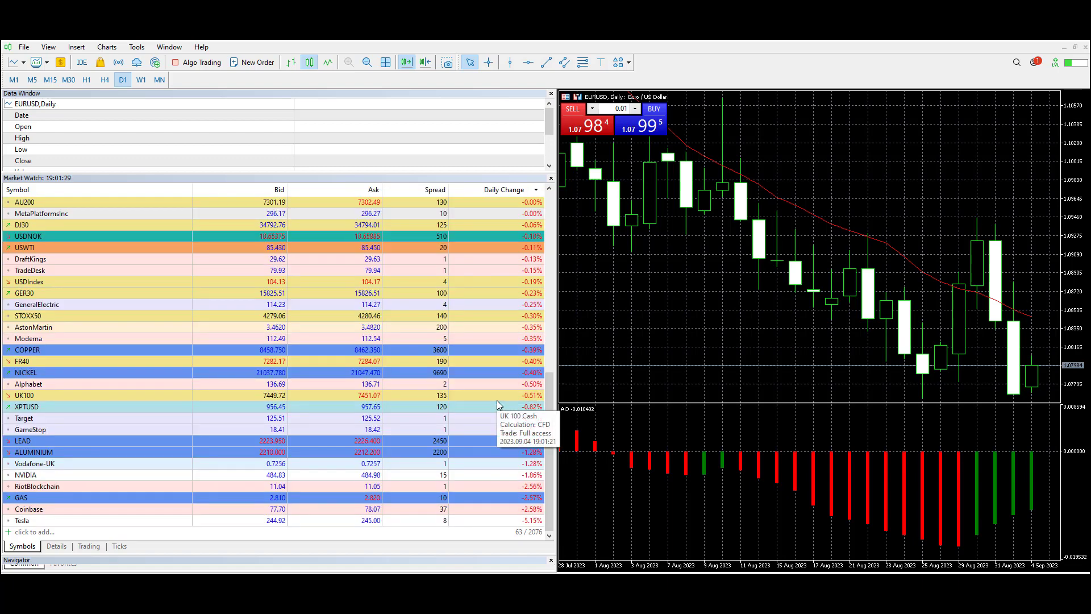
{"action": "scroll", "coordinate": [498, 404], "scroll_direction": "up", "scroll_amount": 11}
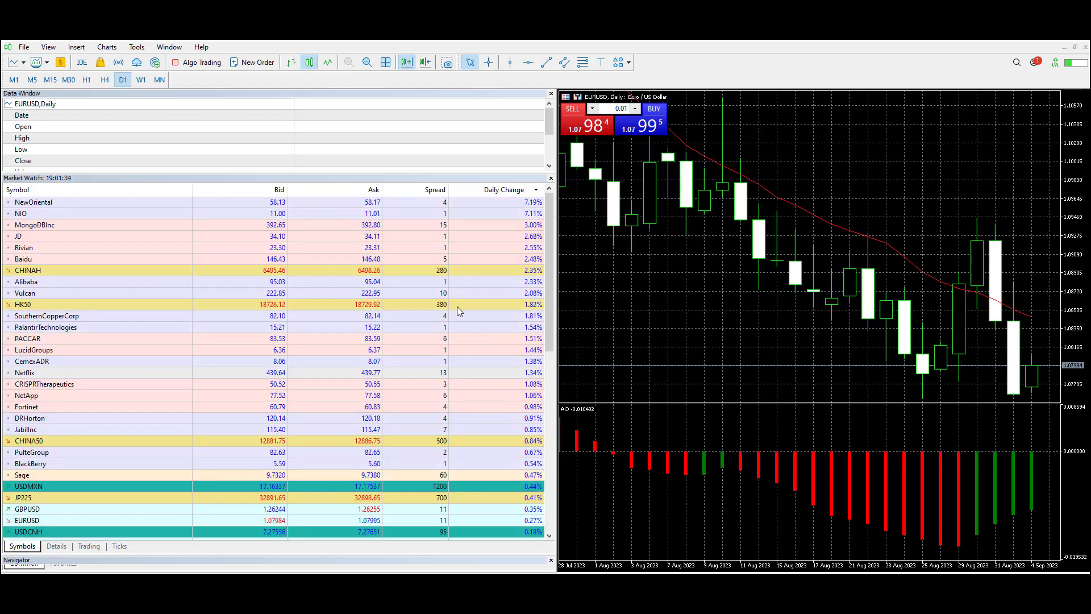
{"action": "scroll", "coordinate": [457, 307], "scroll_direction": "down", "scroll_amount": 11}
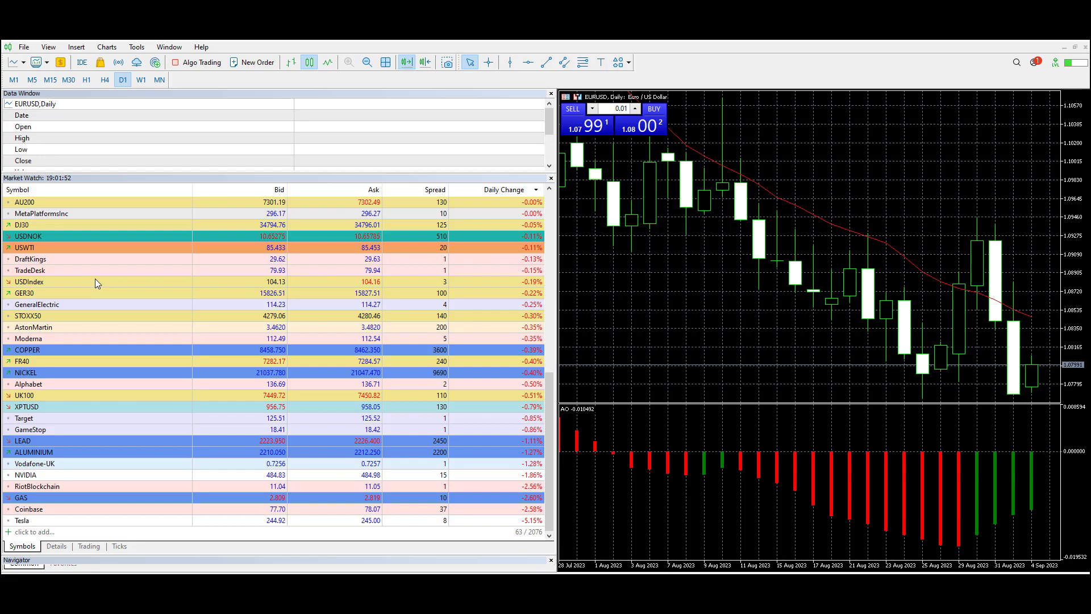
{"action": "mouse_move", "coordinate": [94, 244]}
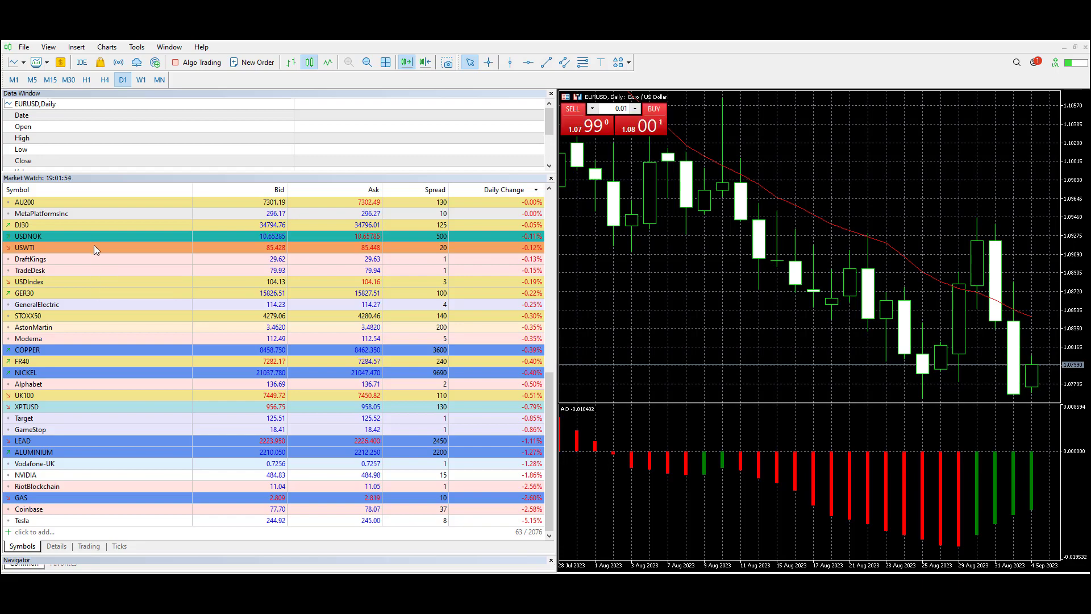